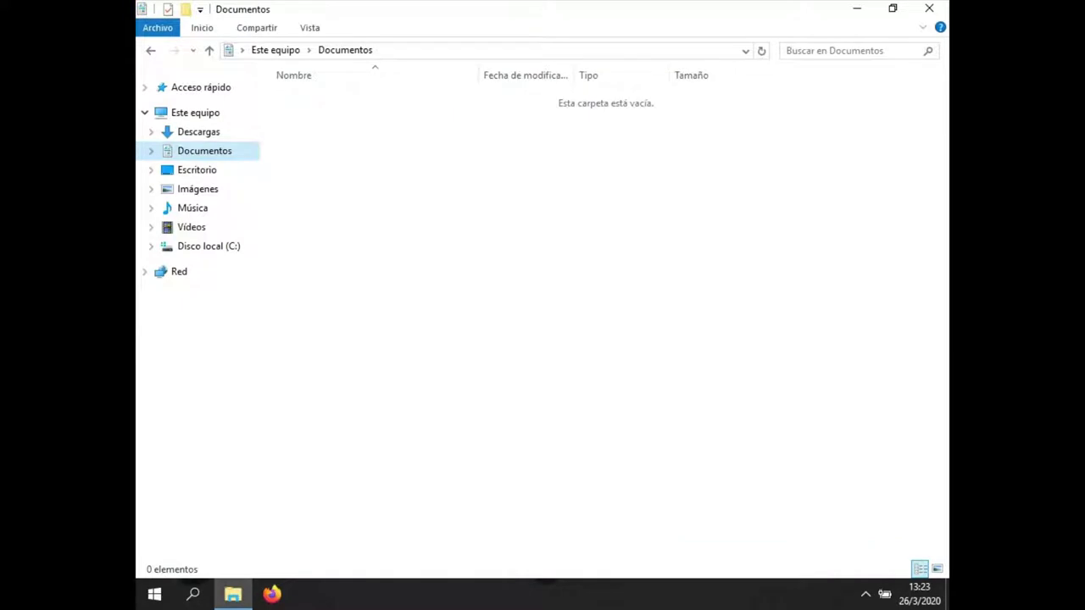
Create a folder named Octave in Documents and paste the copied Librerias files into it
key(ctrl+shift+n)
text(Octave)
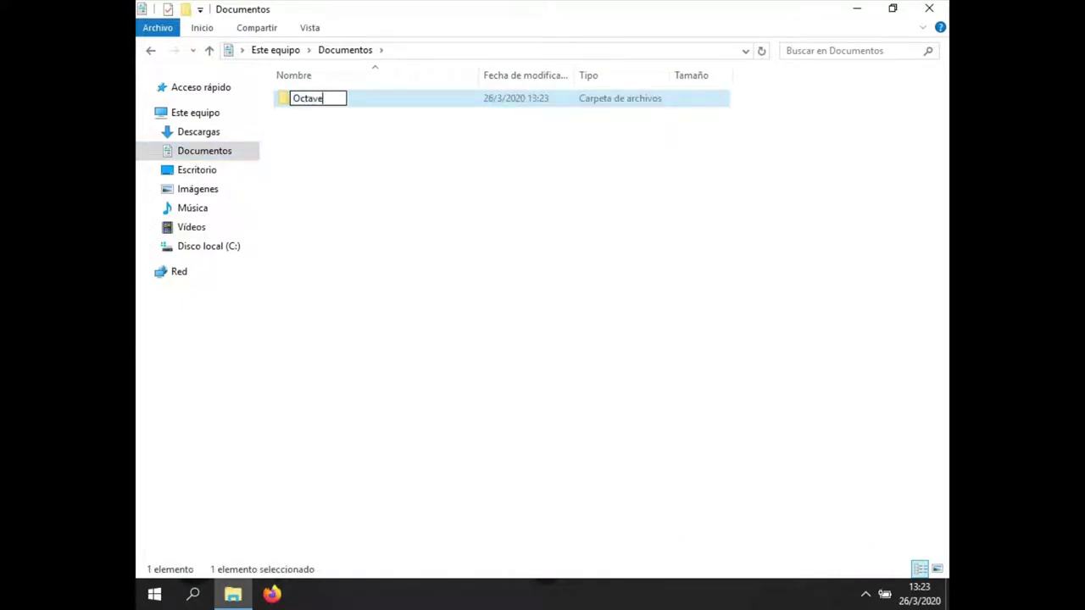
key(Return)
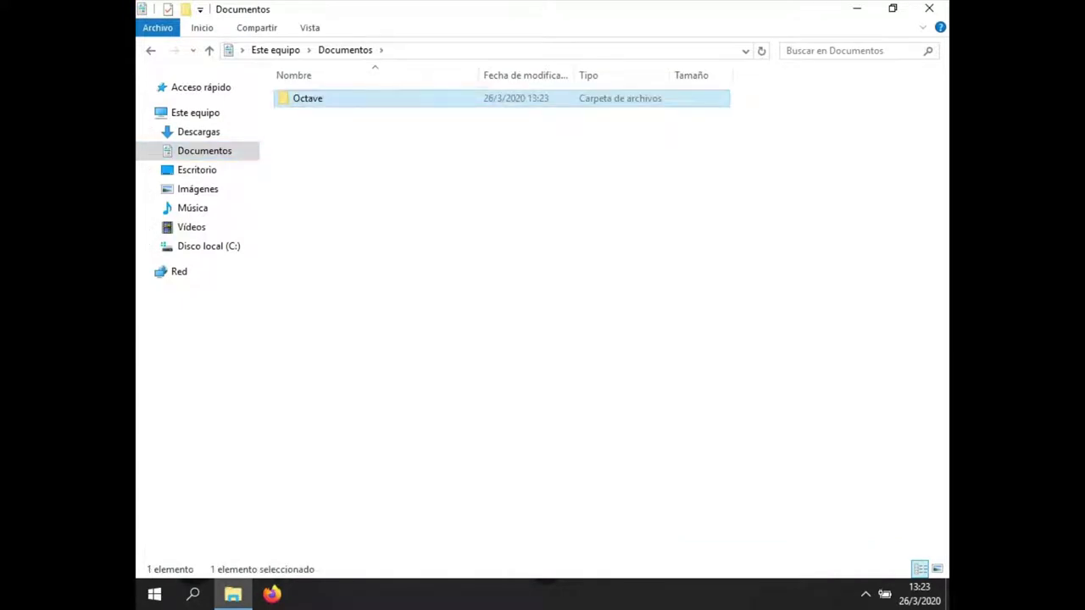
double_click(308, 98)
right_click(310, 102)
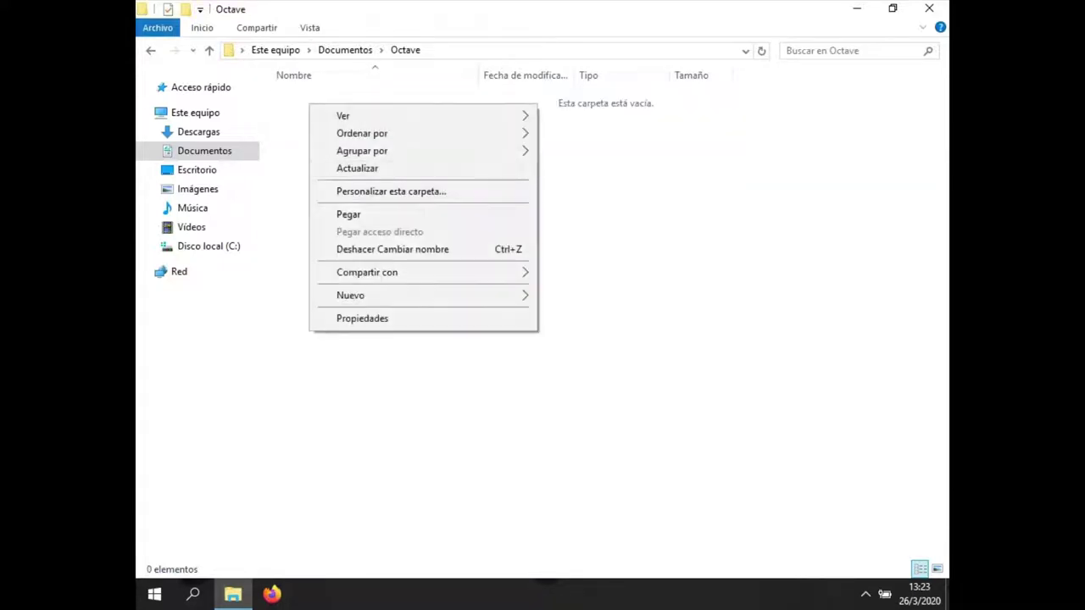
click(347, 212)
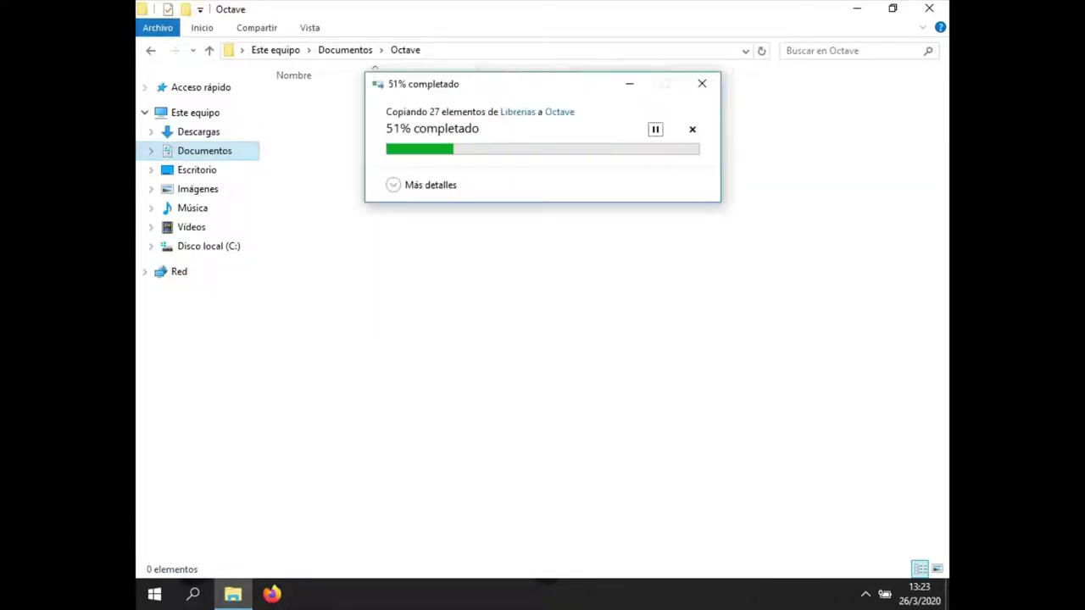
Launch the Octave v5.1.0 (x64) installer from the Octave folder in Descargas, authorizing it with the administrator password
click(198, 132)
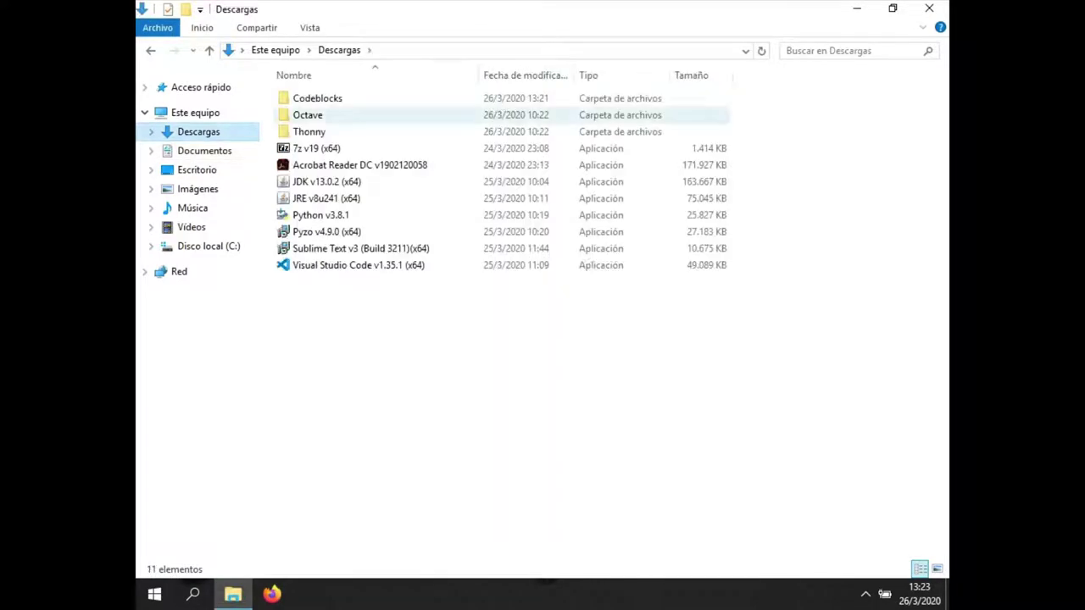
double_click(307, 114)
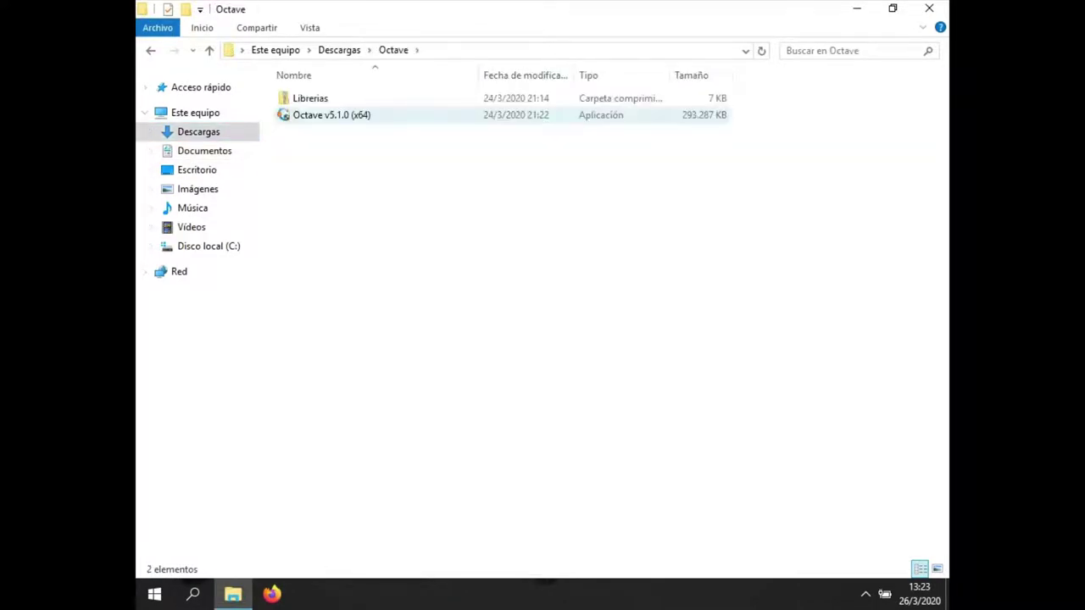
right_click(314, 115)
click(356, 140)
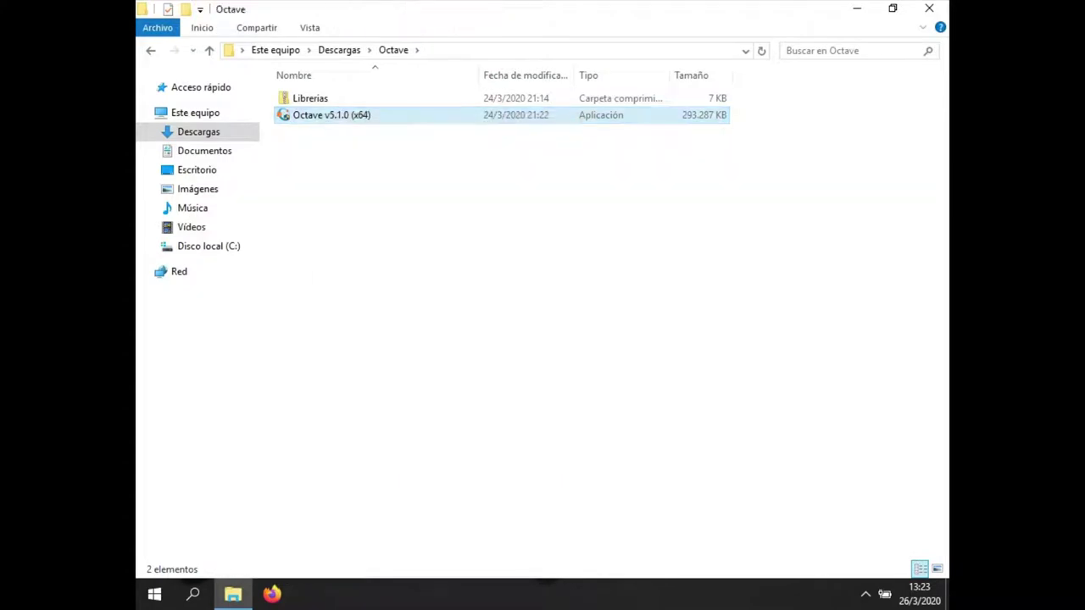
click(303, 115)
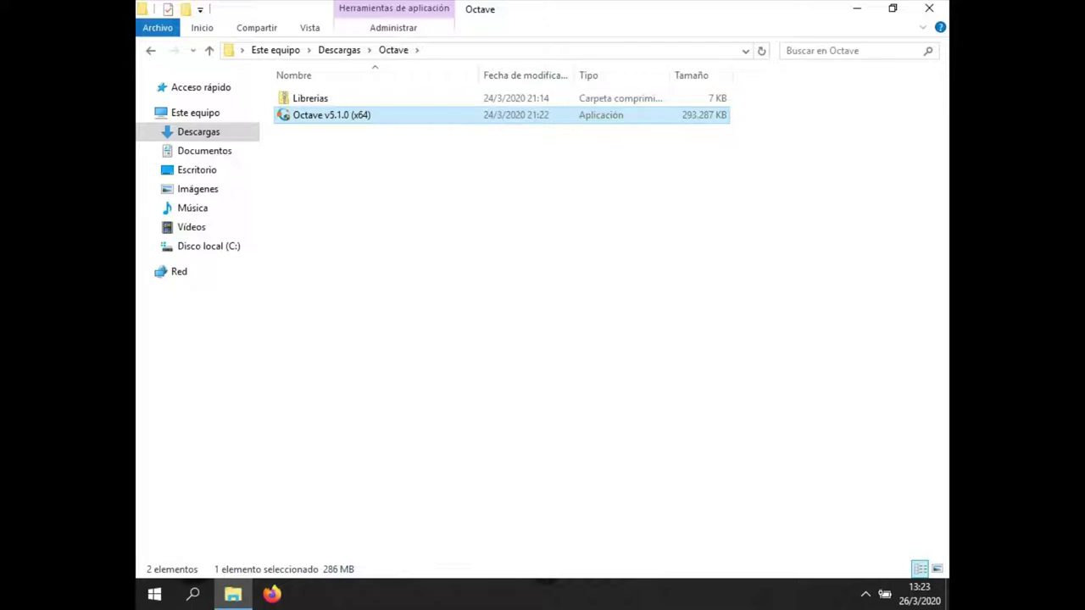
text(********)
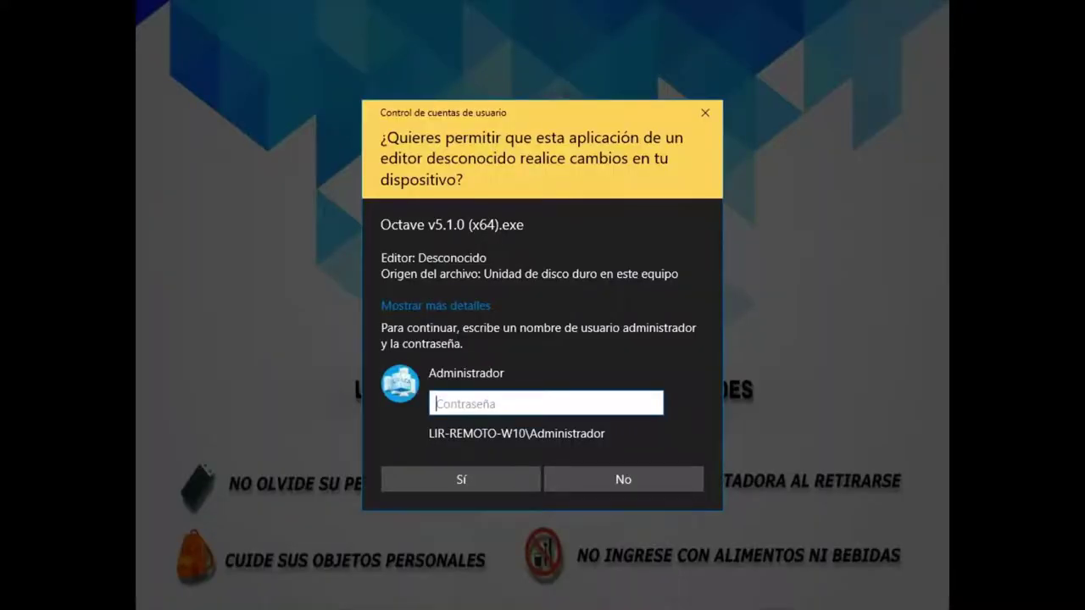
text(*******)
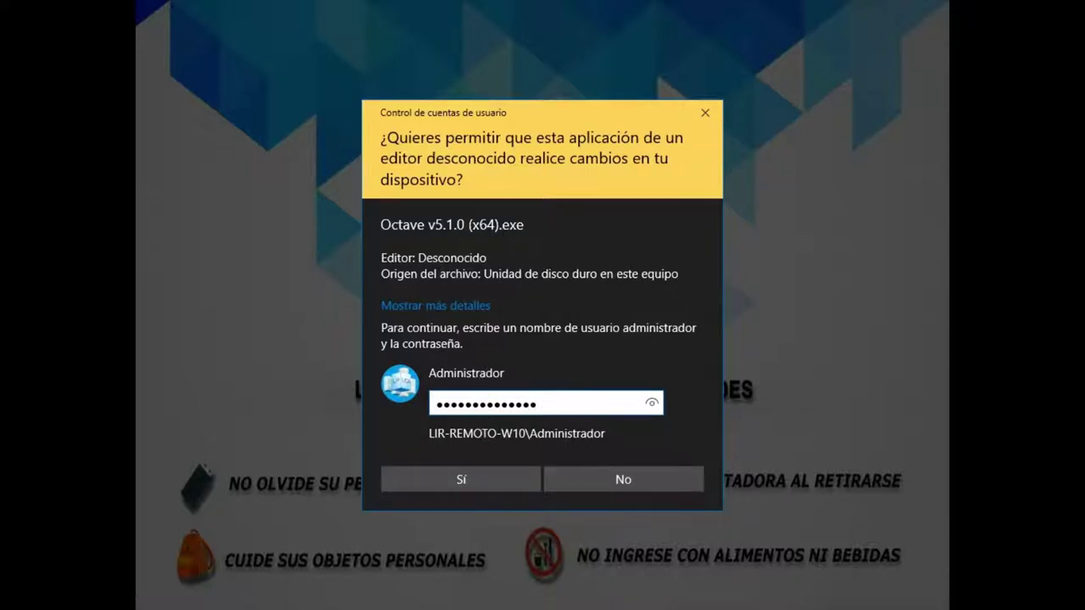
click(500, 480)
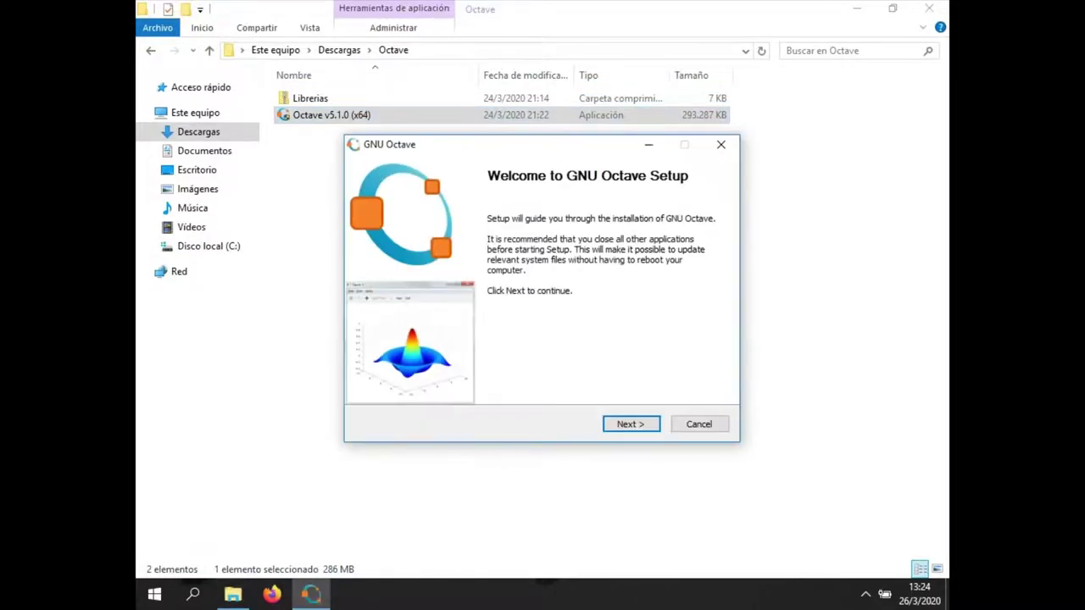
Install GNU Octave without desktop shortcuts, keeping the other default options and the destination folder C:\Octave\Octave-5.1.0.0
click(649, 426)
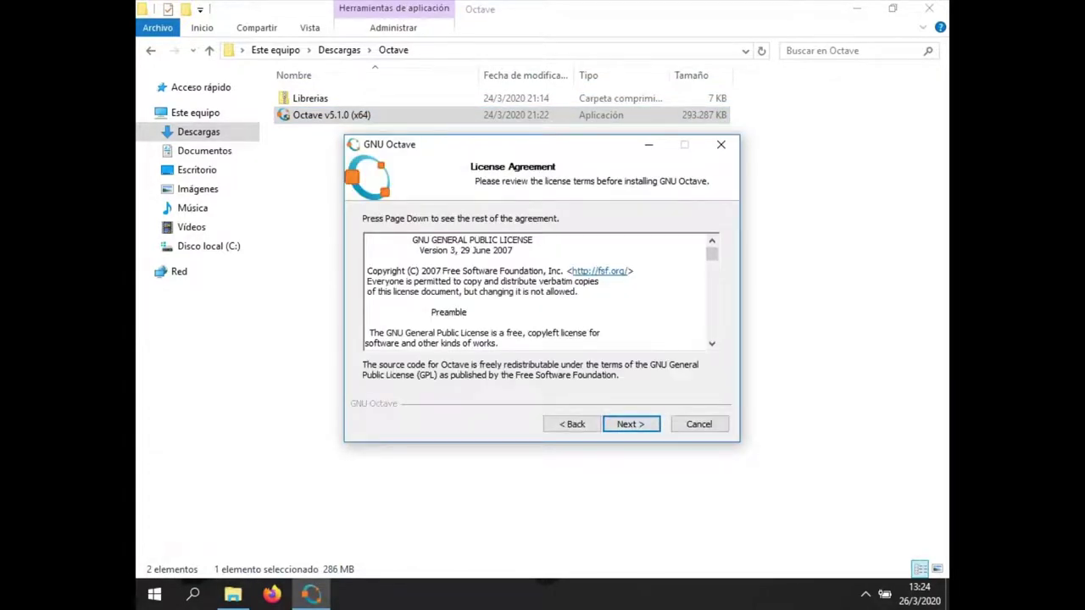
click(648, 428)
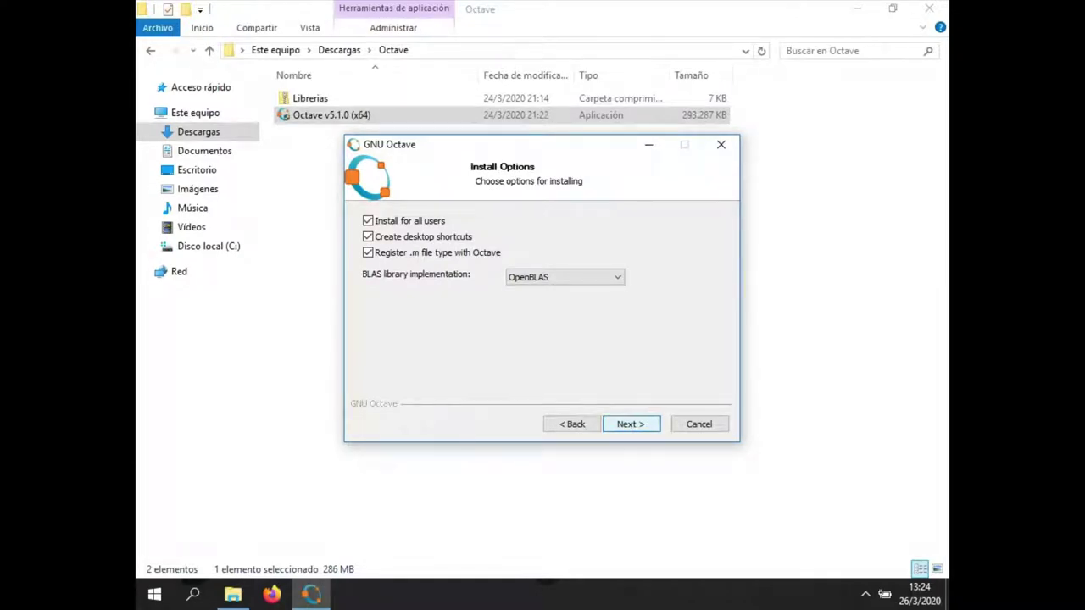
click(370, 237)
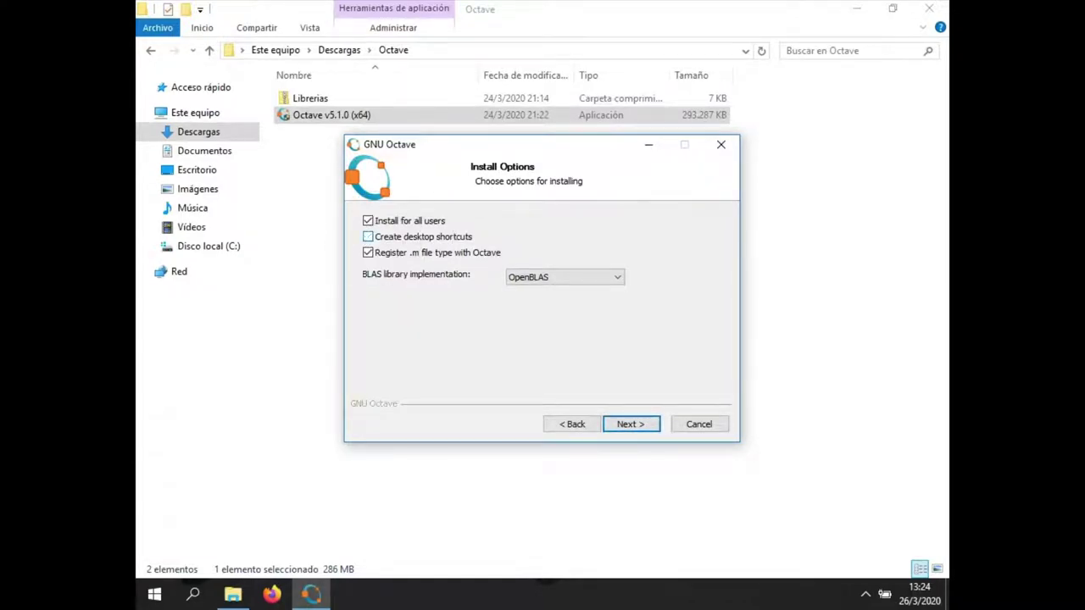
click(630, 424)
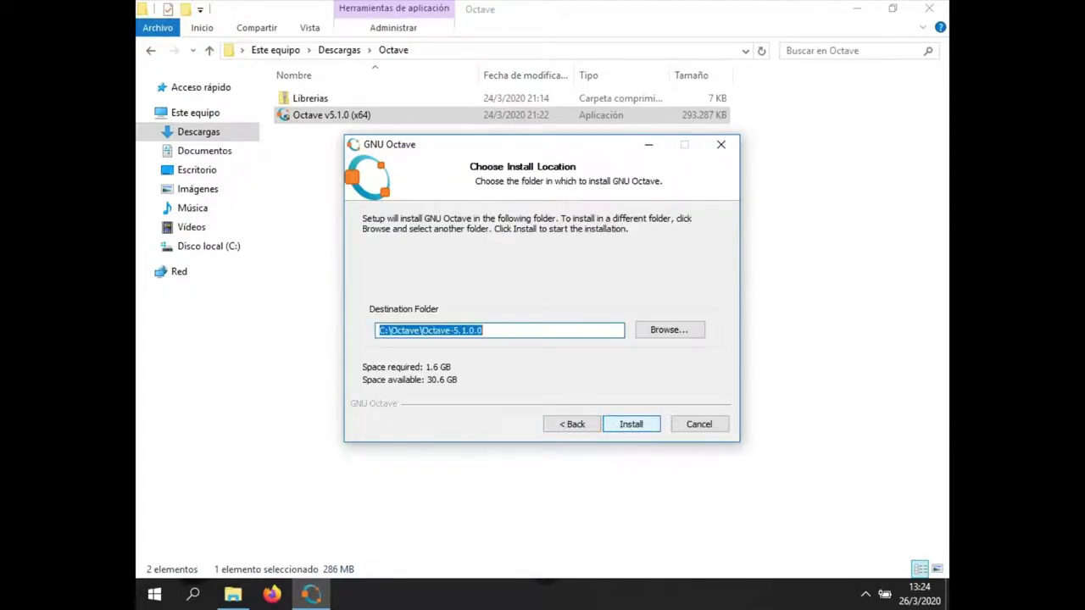
click(630, 424)
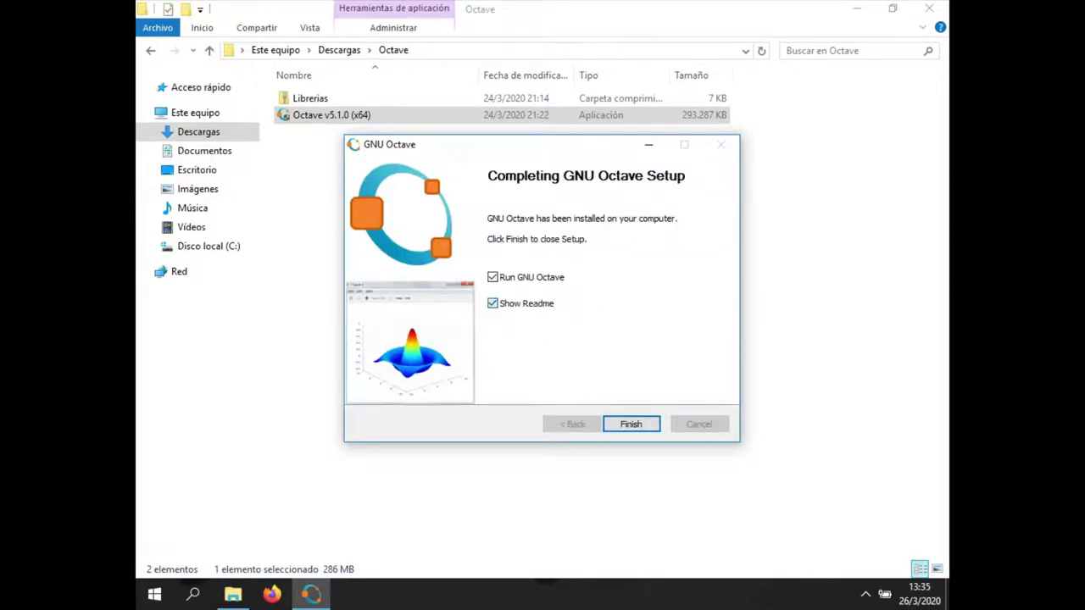
Finish setup with the Readme disabled, complete Octave's first-run wizard without enabling community news, and maximize its window
click(492, 303)
key(Return)
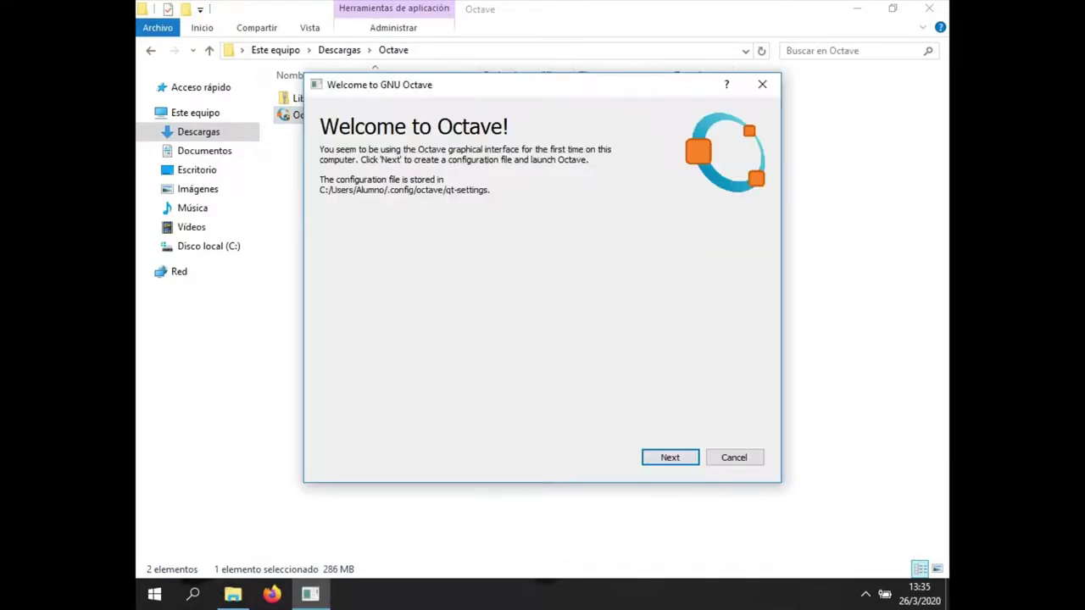
click(691, 458)
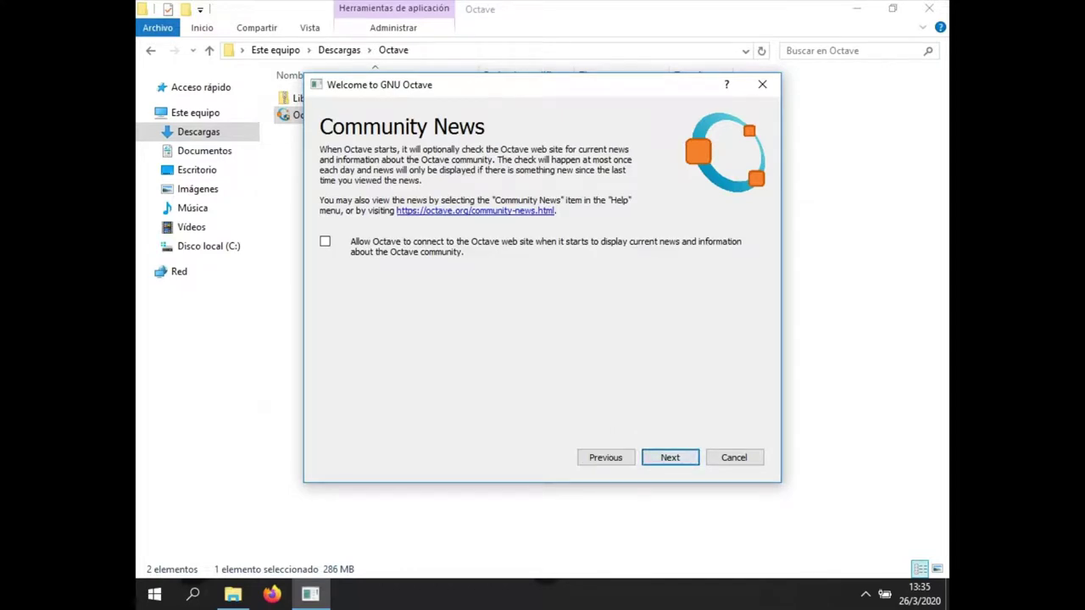
click(670, 456)
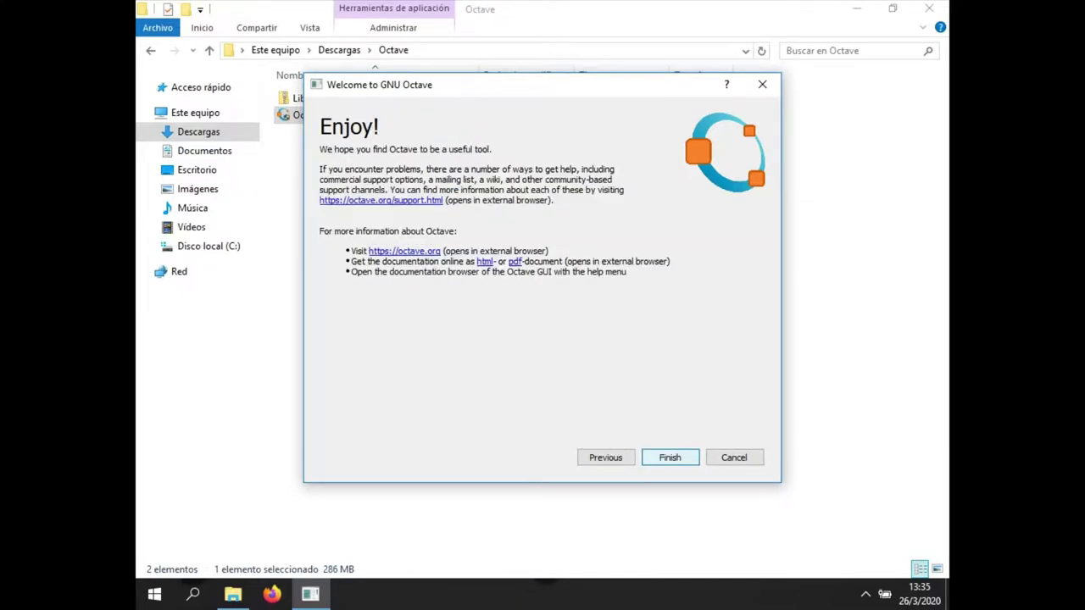
click(669, 458)
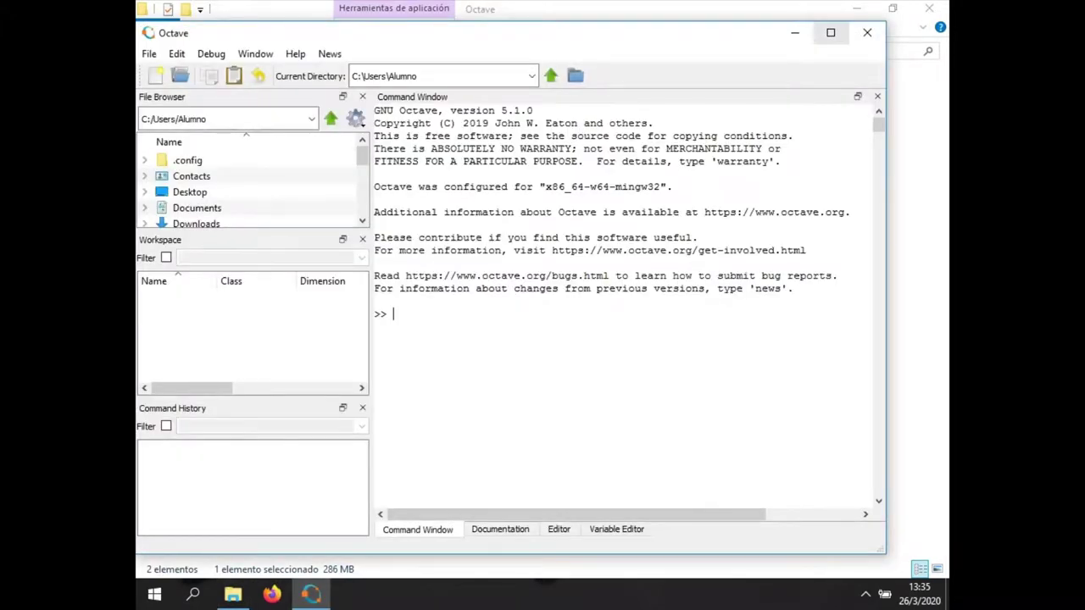
click(831, 32)
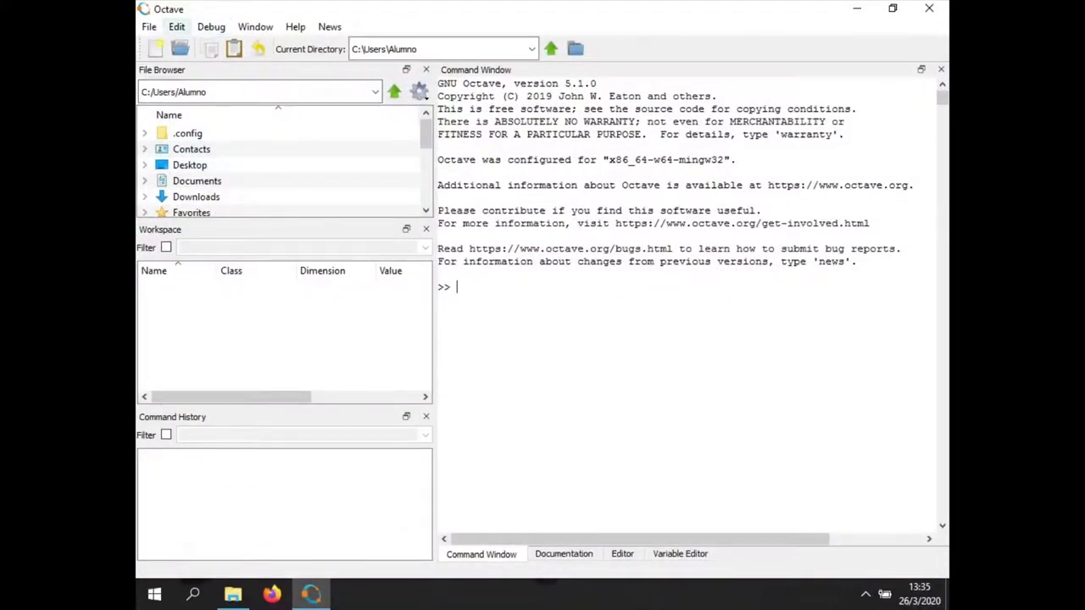
Set Octave's initial working directory to the Octave folder in Documents and apply the preferences
click(176, 26)
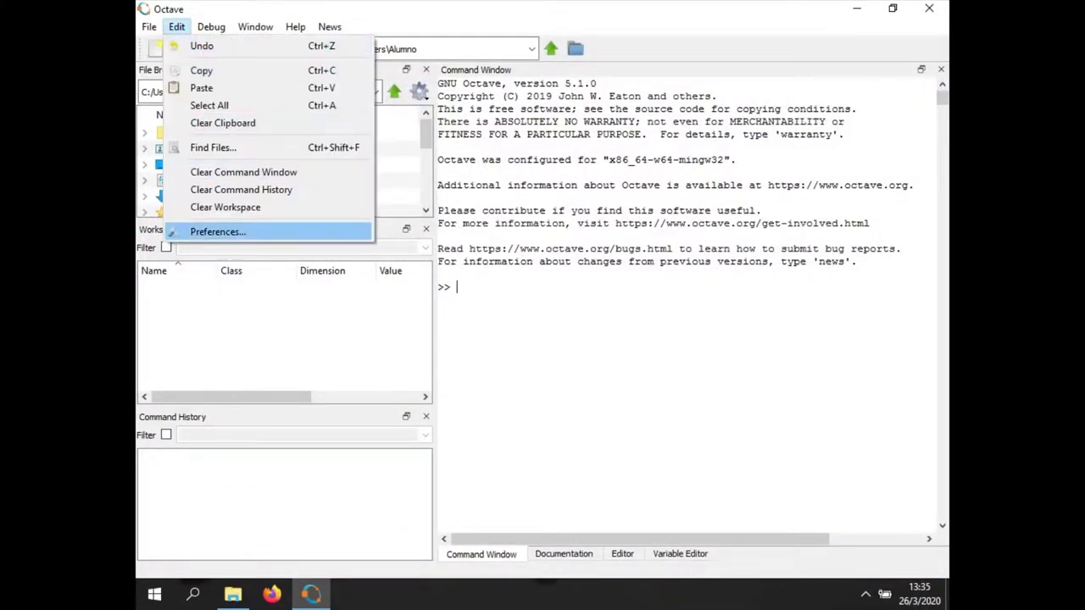
click(218, 231)
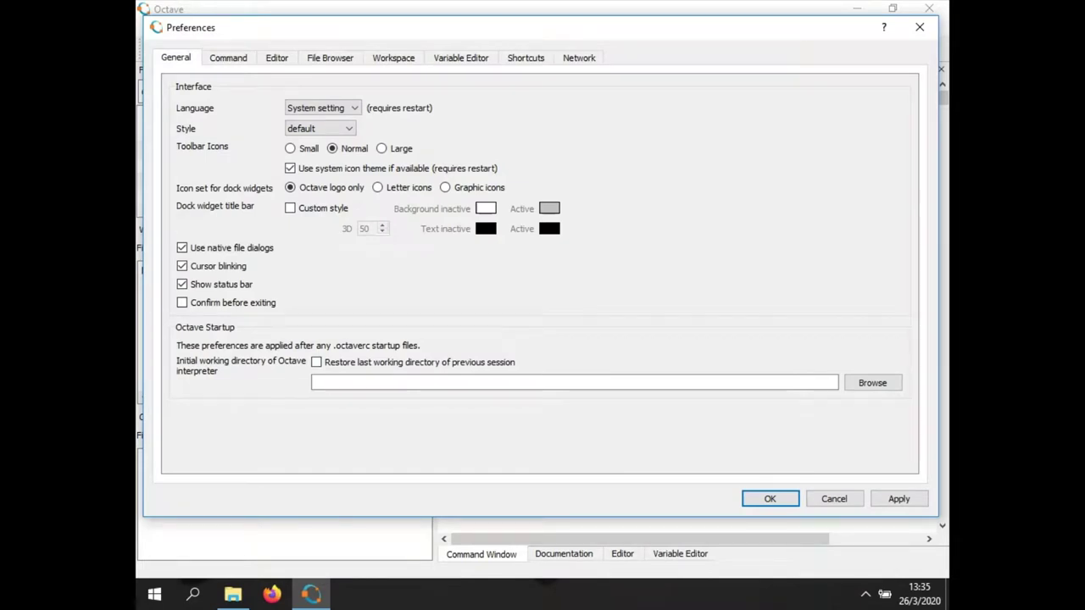
click(872, 383)
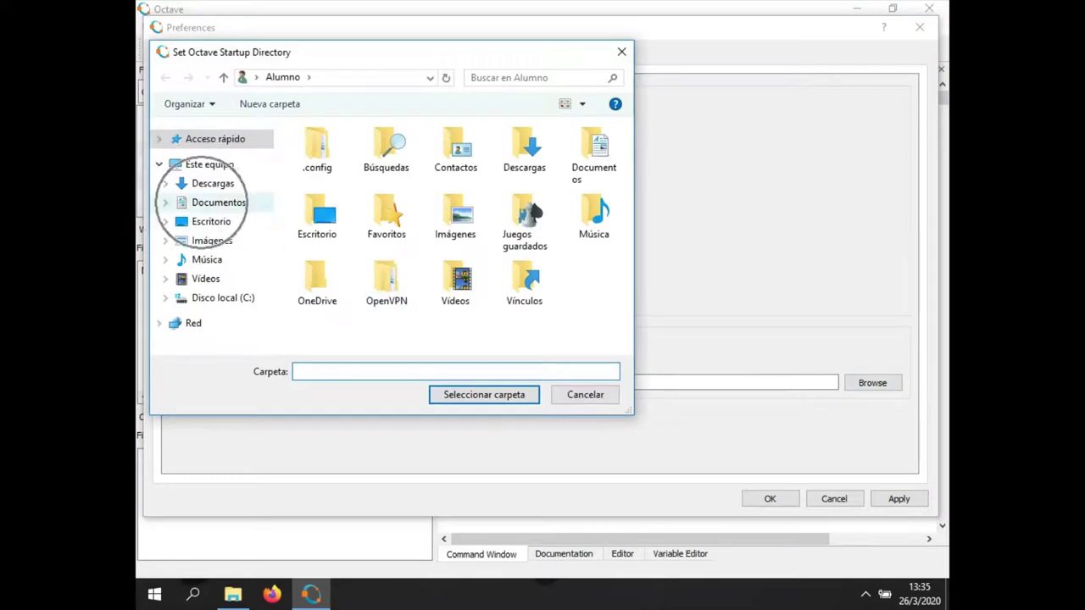
click(204, 203)
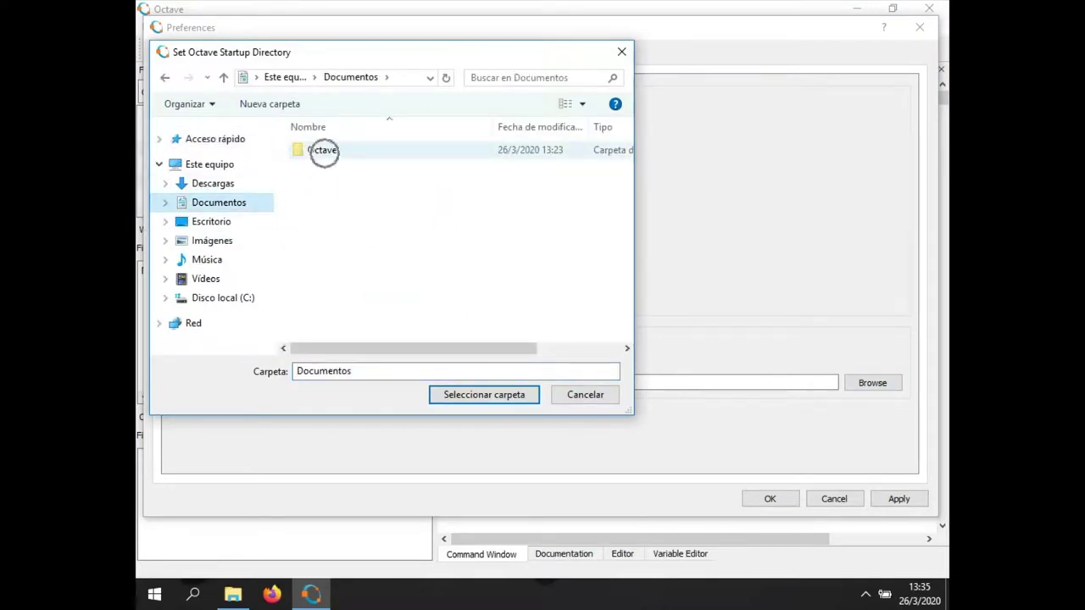
double_click(323, 151)
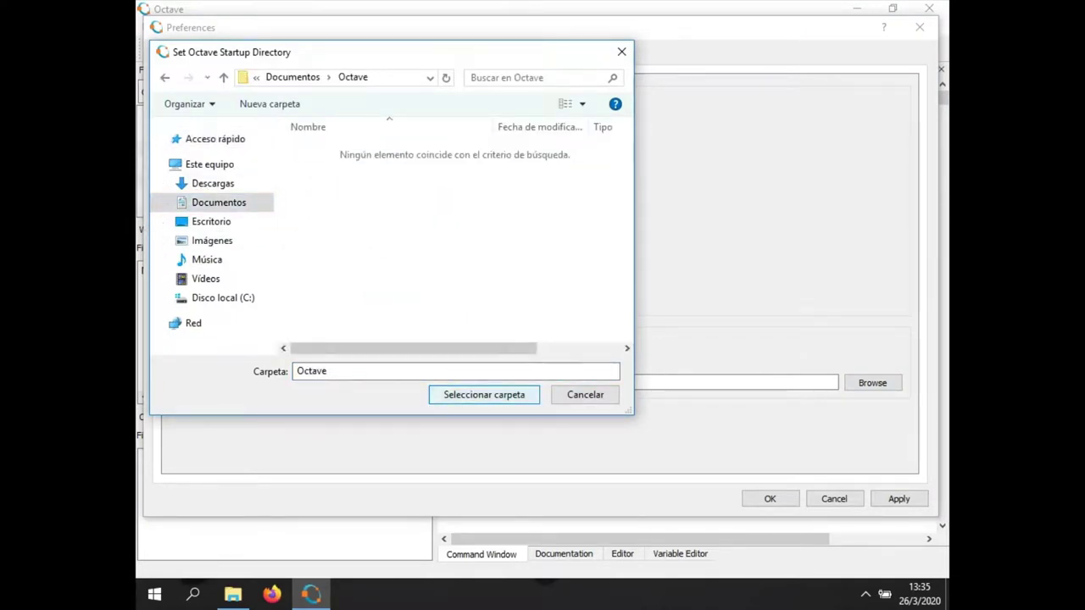
click(496, 394)
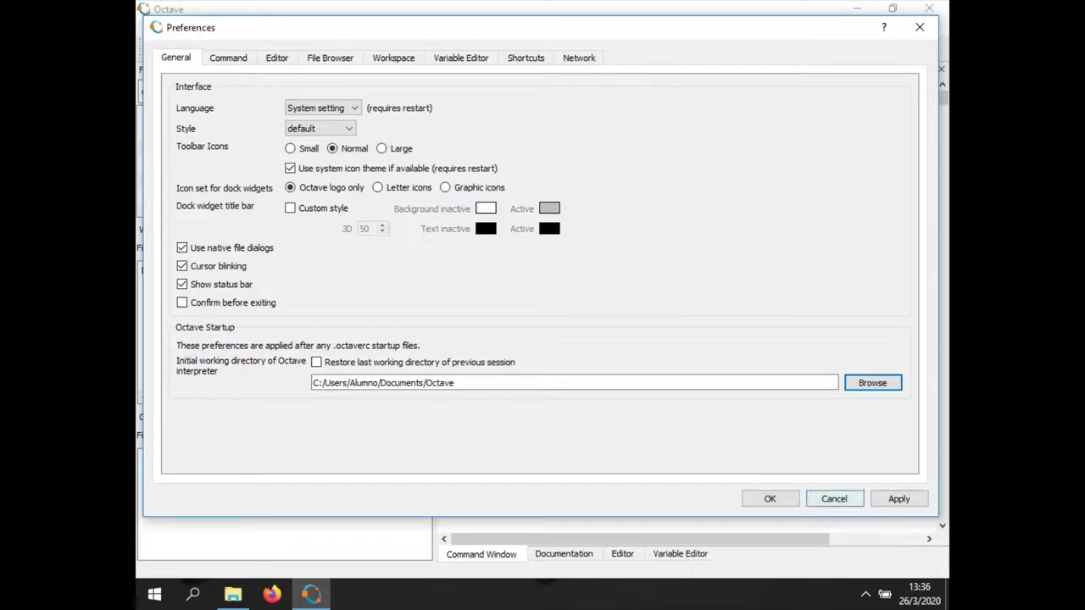
click(894, 499)
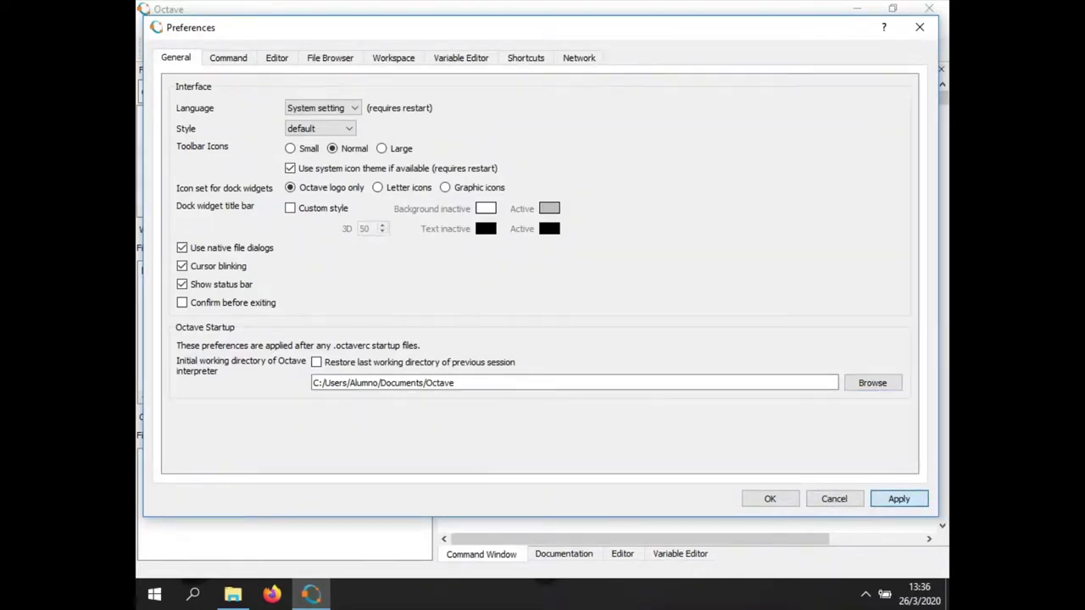
click(769, 499)
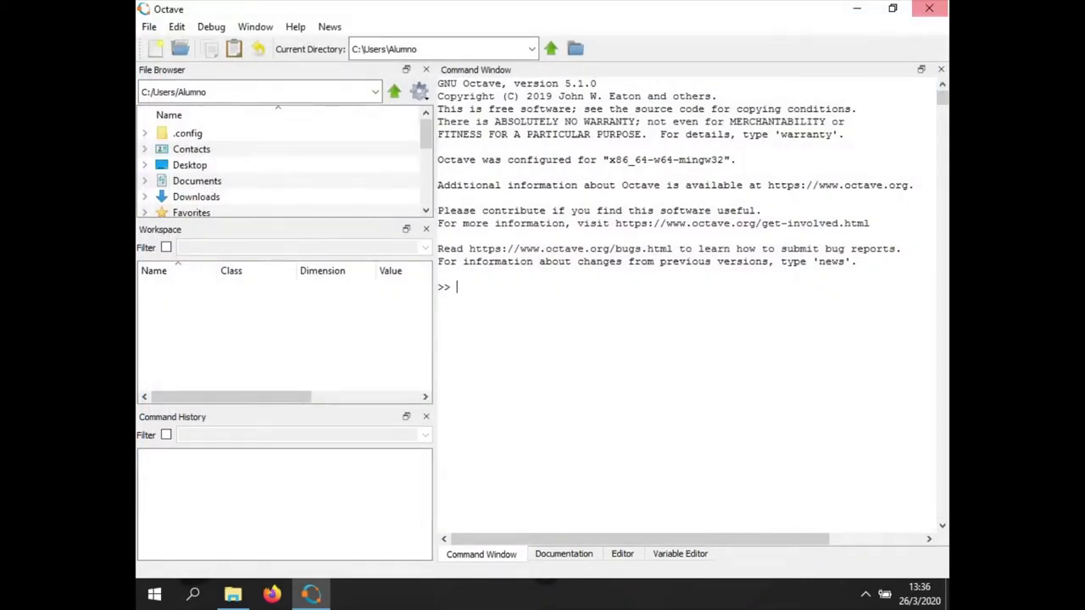
Close Octave and relaunch it with Octave-5.1.0.0 (GUI) from the installed GNU Octave 5.1.0.0 programs
key(alt+F4)
click(155, 595)
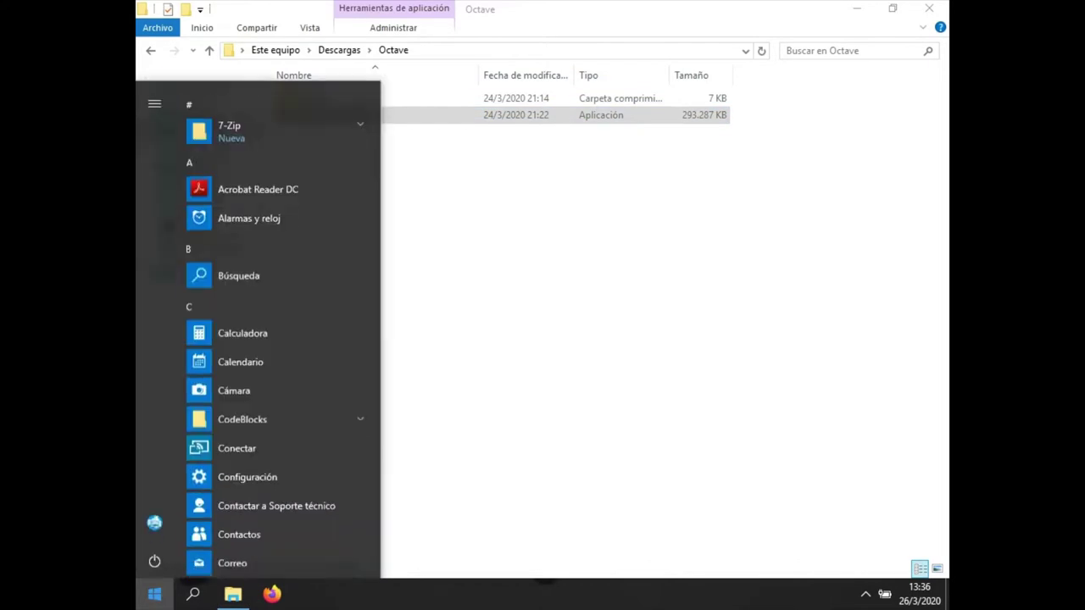
click(189, 303)
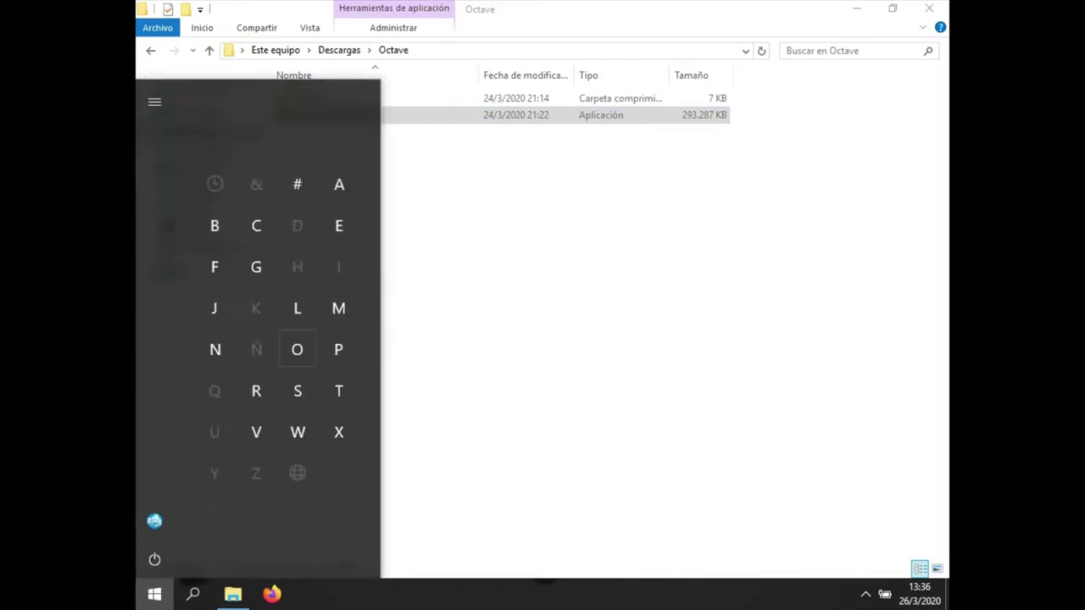
click(298, 349)
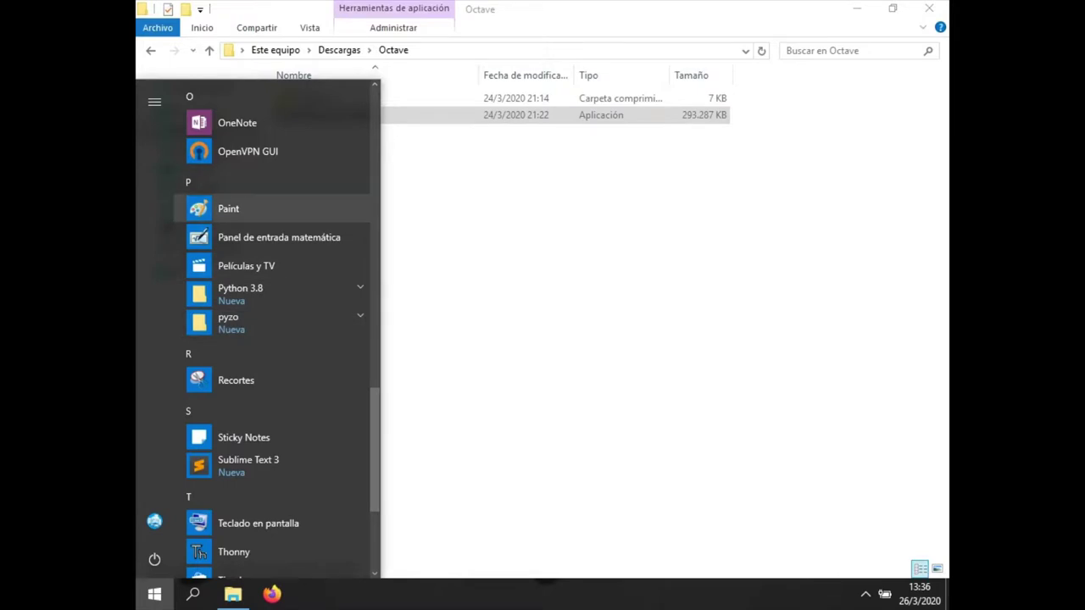
scroll(271, 288, up, 1)
scroll(271, 301, up, 2)
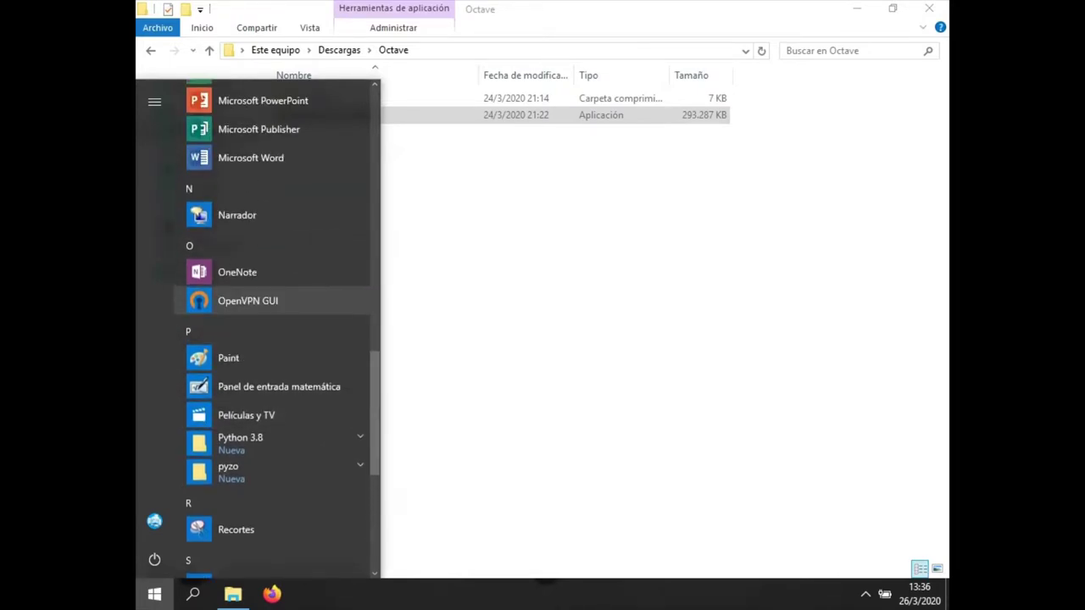
scroll(271, 301, up, 6)
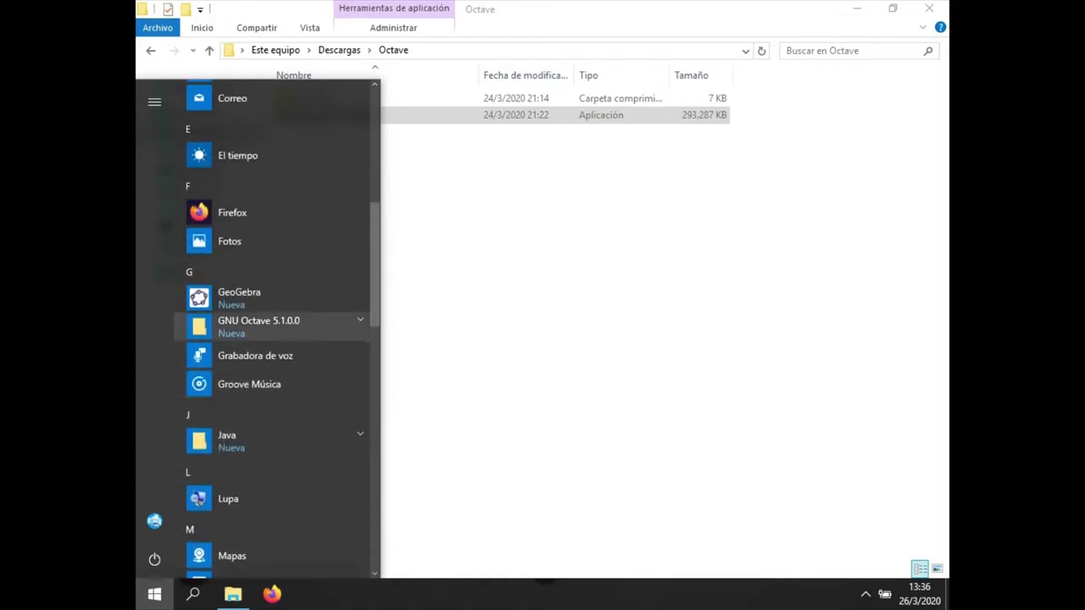
click(259, 327)
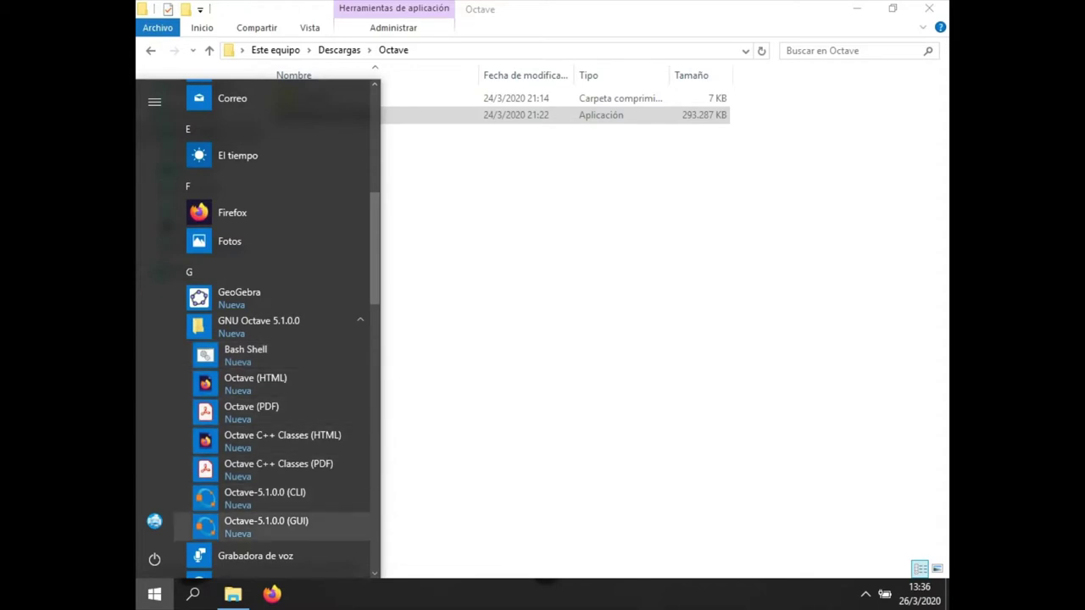
click(289, 523)
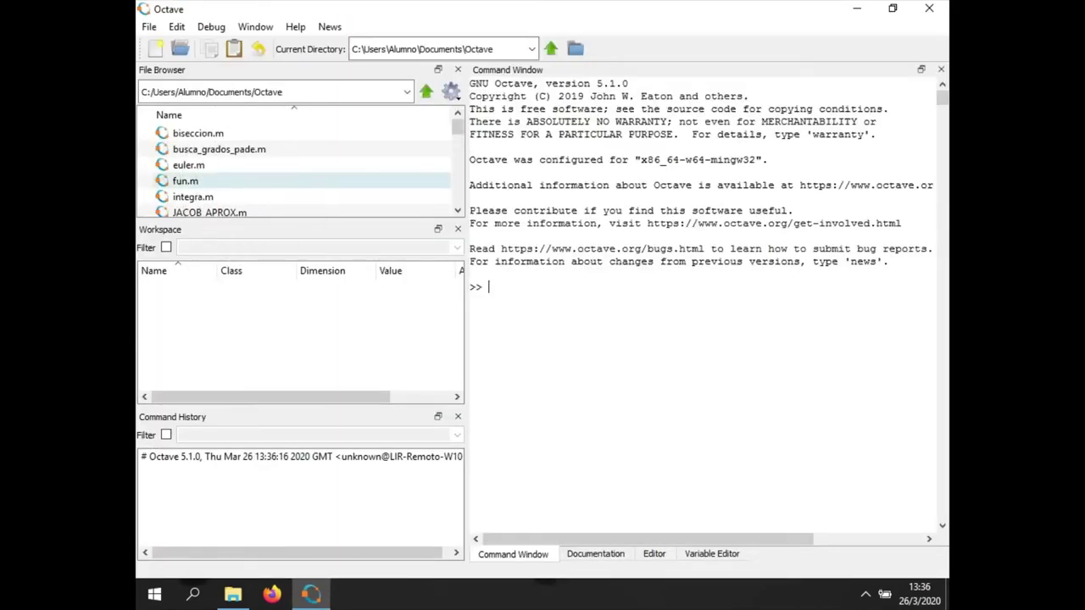
Check the library scripts listed in Octave's file browser, and close the program
scroll(254, 180, down, 6)
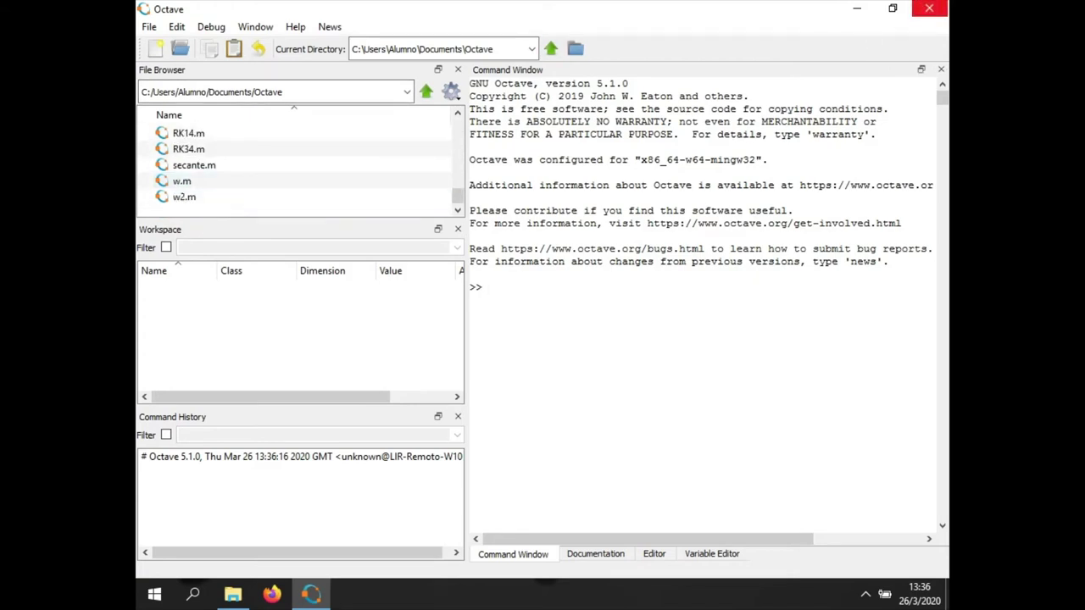
click(929, 9)
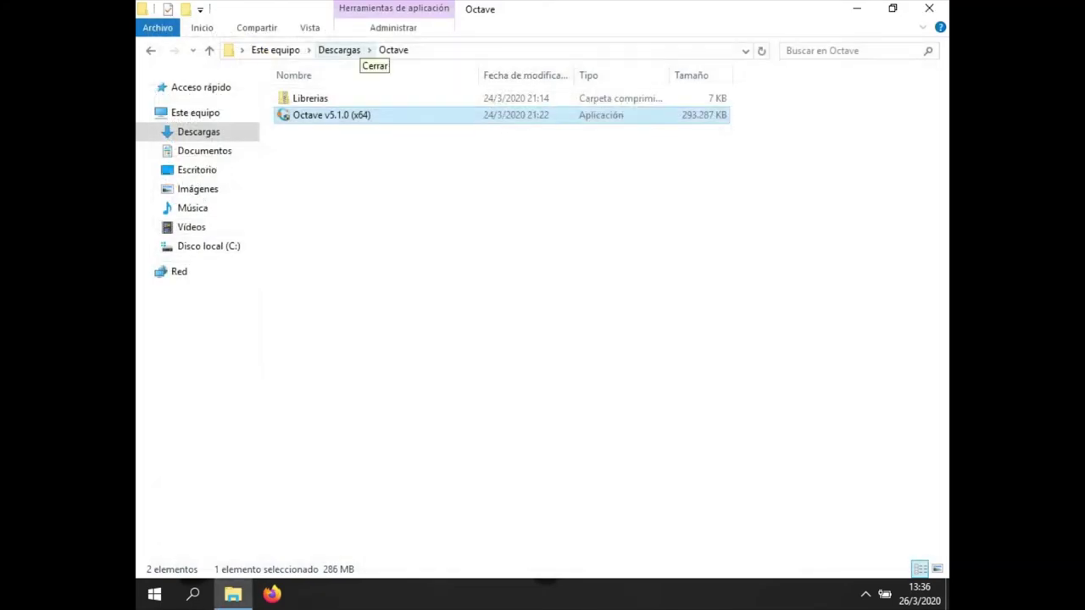